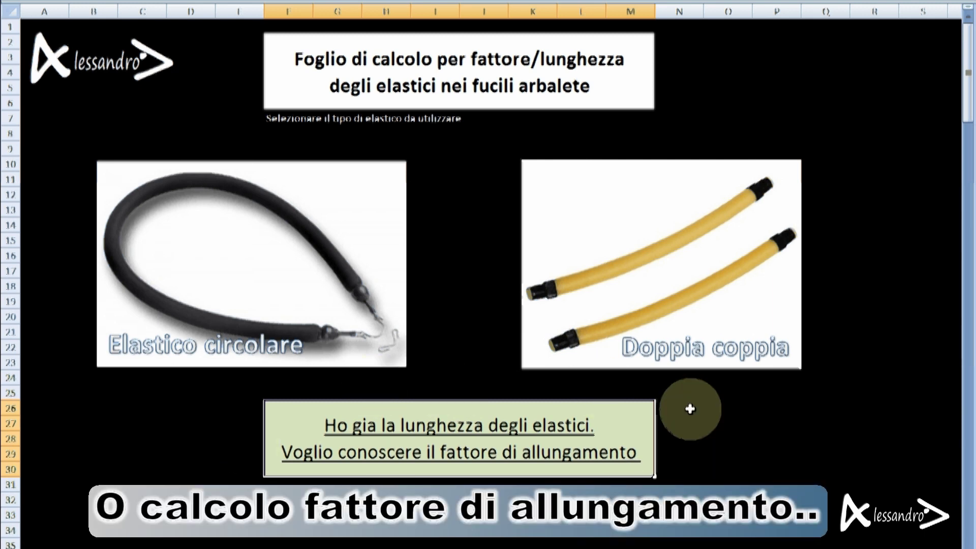
# Calculate the circular band length for a 75 cm shaft at 300% stretch, then open the double-pair calculator.
pyautogui.click(216, 305)
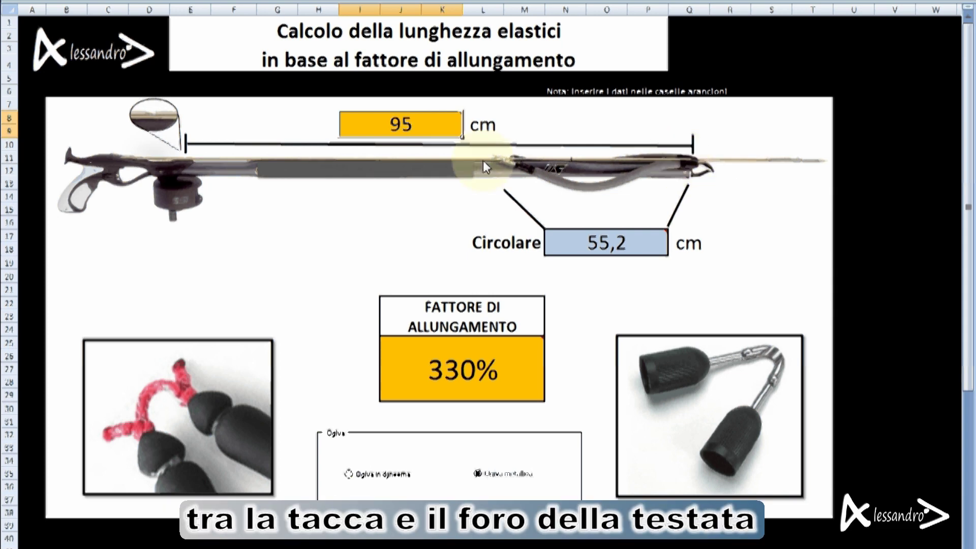
pyautogui.moveTo(401, 123)
pyautogui.write('7')
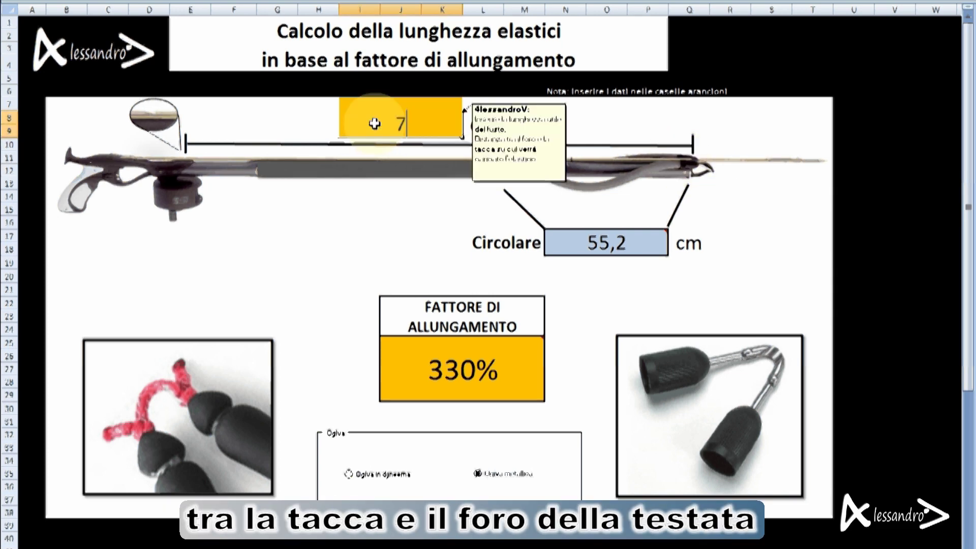
pyautogui.write('5')
pyautogui.press('Return')
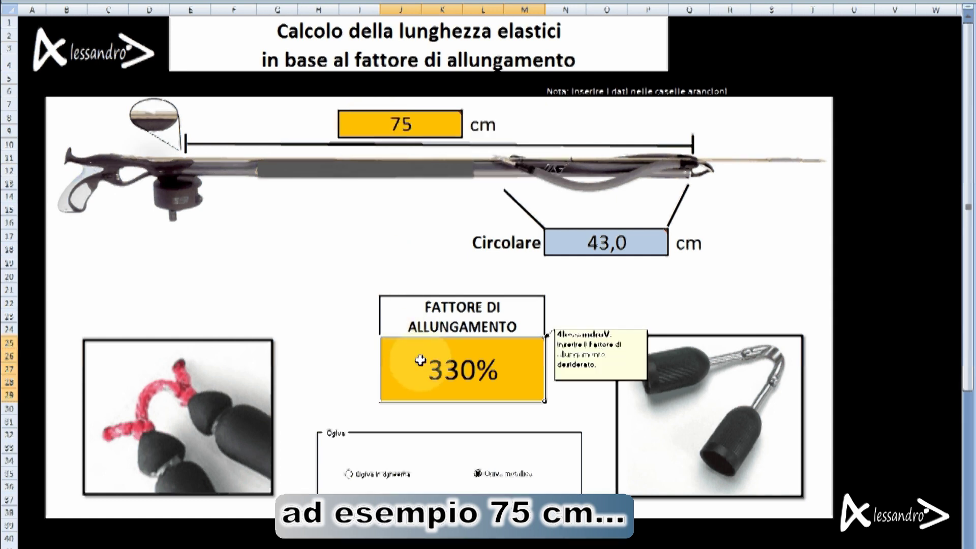
pyautogui.write('300')
pyautogui.press('Return')
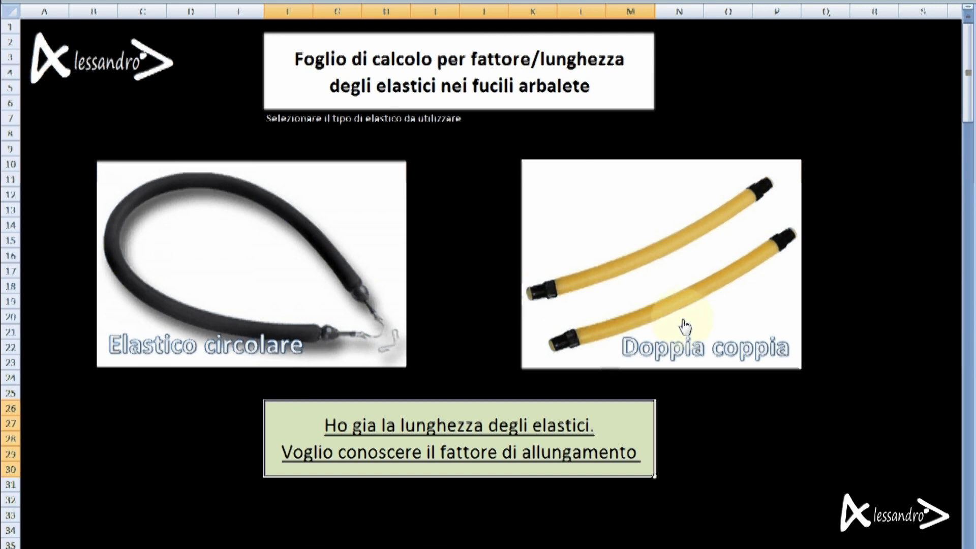
pyautogui.click(741, 325)
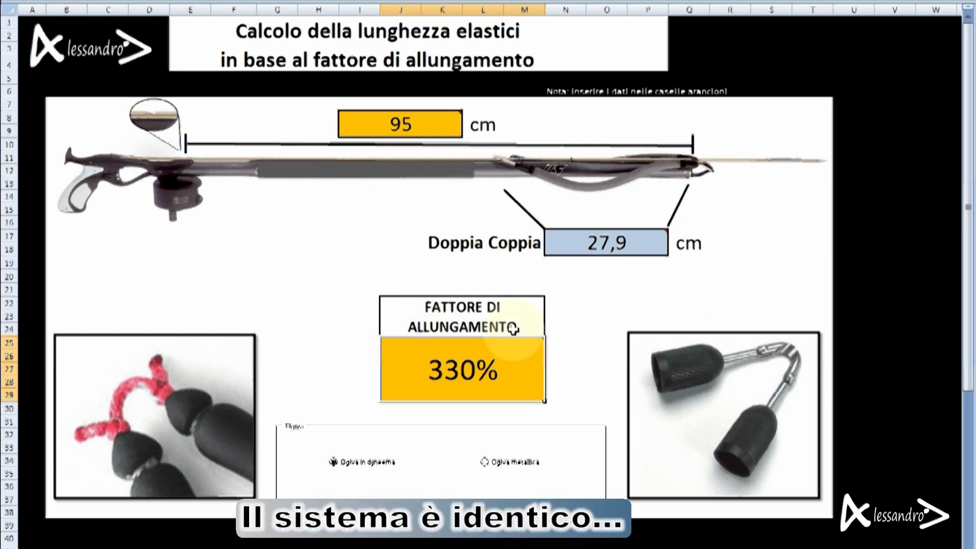
# Enter a 75 cm shaft and 300% stretch factor, giving a 24,0 cm double-pair elastic.
pyautogui.click(354, 125)
pyautogui.write('75')
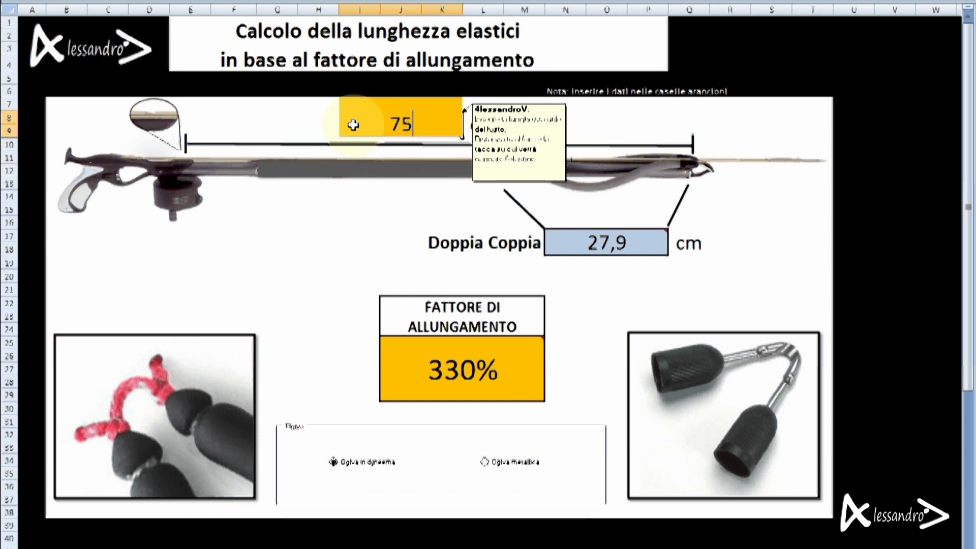
pyautogui.press('Return')
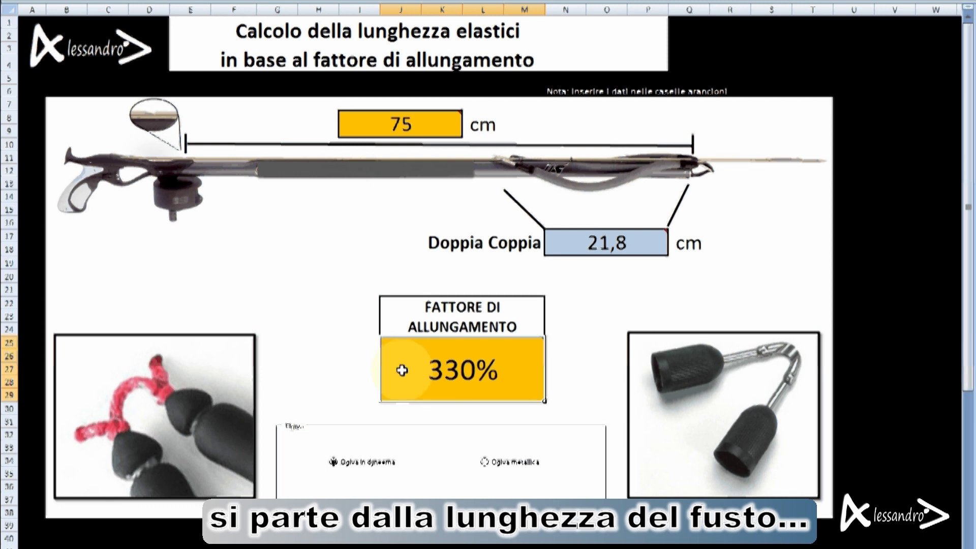
pyautogui.moveTo(461, 369)
pyautogui.write('30')
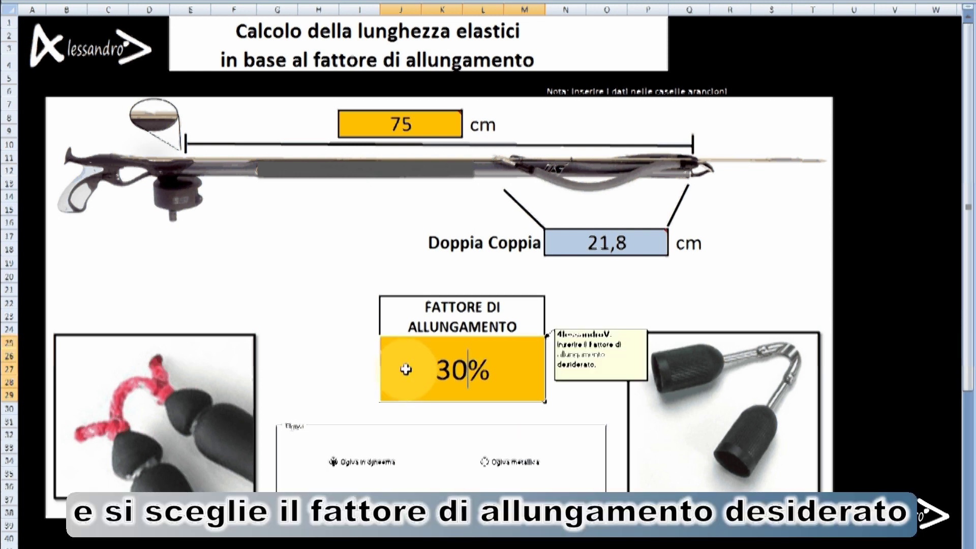
pyautogui.write('0')
pyautogui.press('Return')
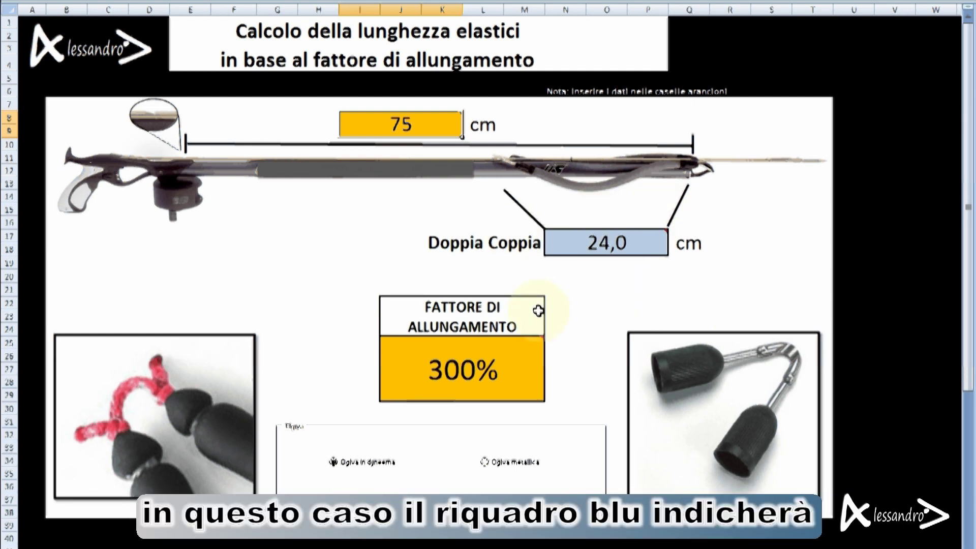
# Try the metal tip option, revert to the dyneema tip, and go back to the menu sheet.
pyautogui.click(485, 464)
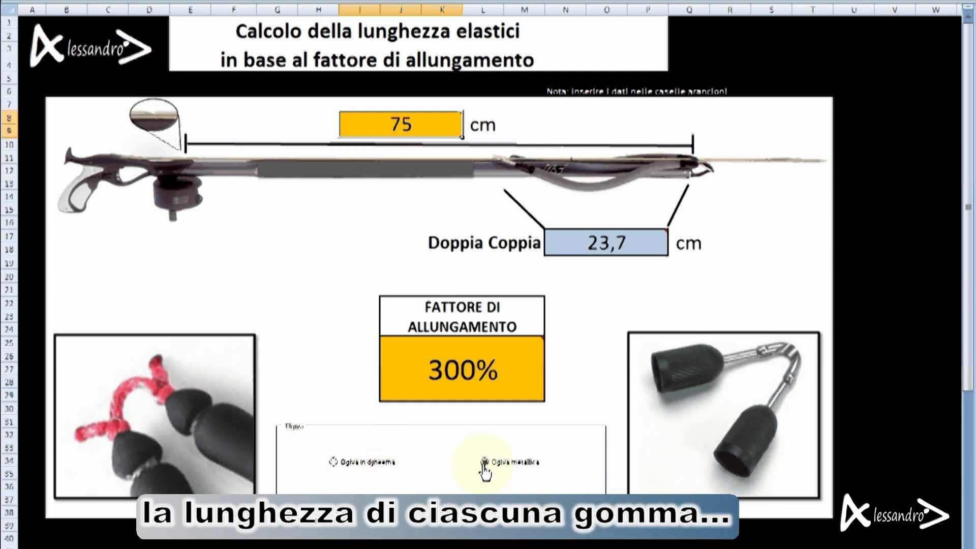
pyautogui.click(348, 467)
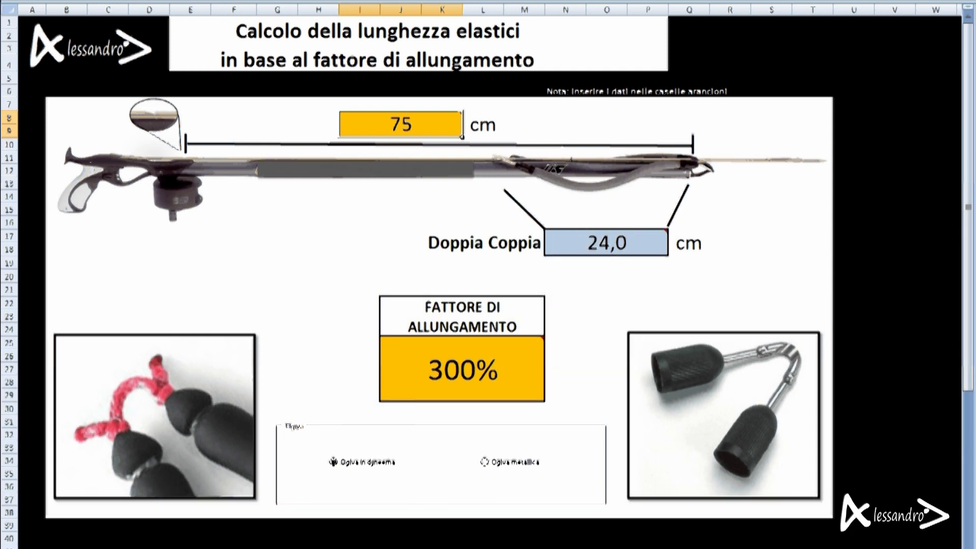
pyautogui.hotkey('ctrl', 'pageup')
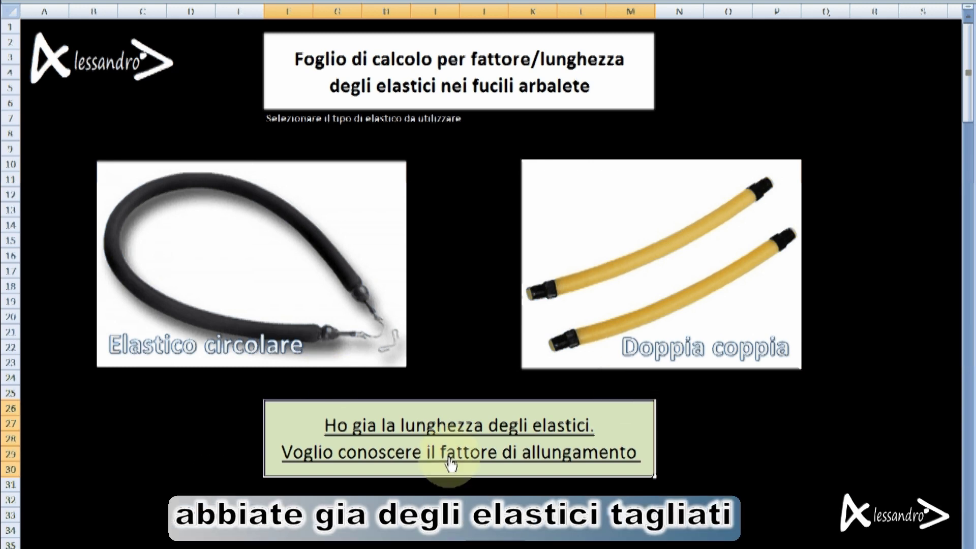
# Open the 'Ho gia la lunghezza degli elastici' stretch-factor calculator from the menu sheet.
pyautogui.click(452, 432)
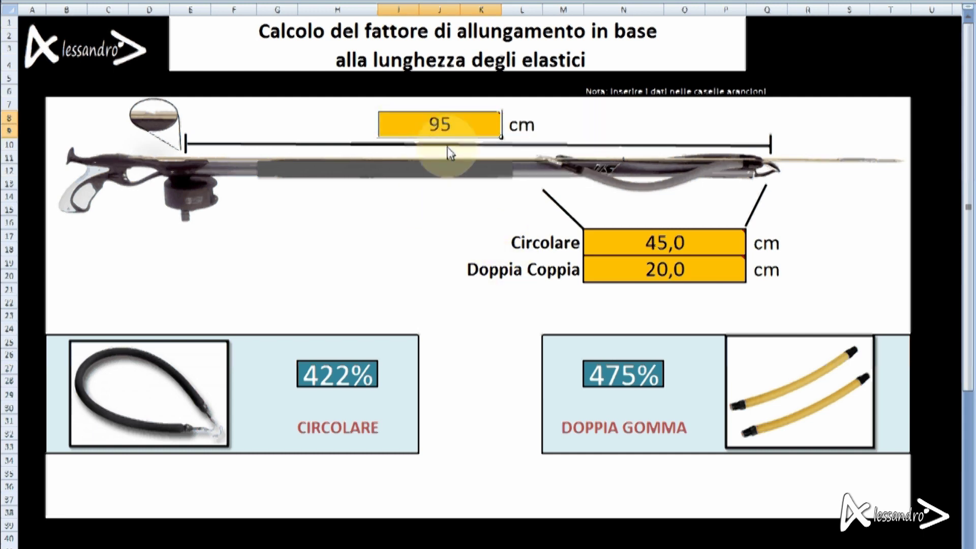
pyautogui.moveTo(439, 123)
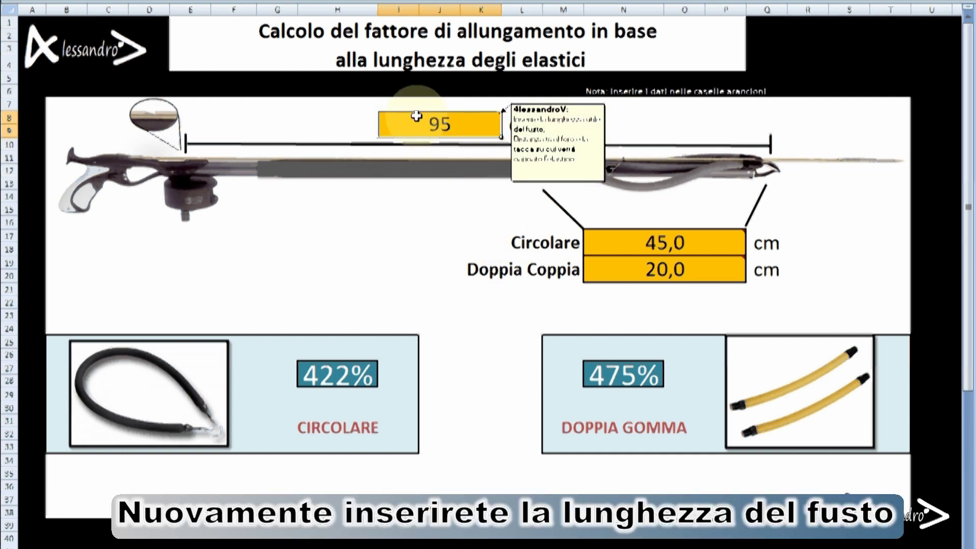
# Enter a 75 cm shaft, 55 cm circular and 30 cm double-pair bands, yielding 273% and 250%.
pyautogui.write('7')
pyautogui.press('Return')
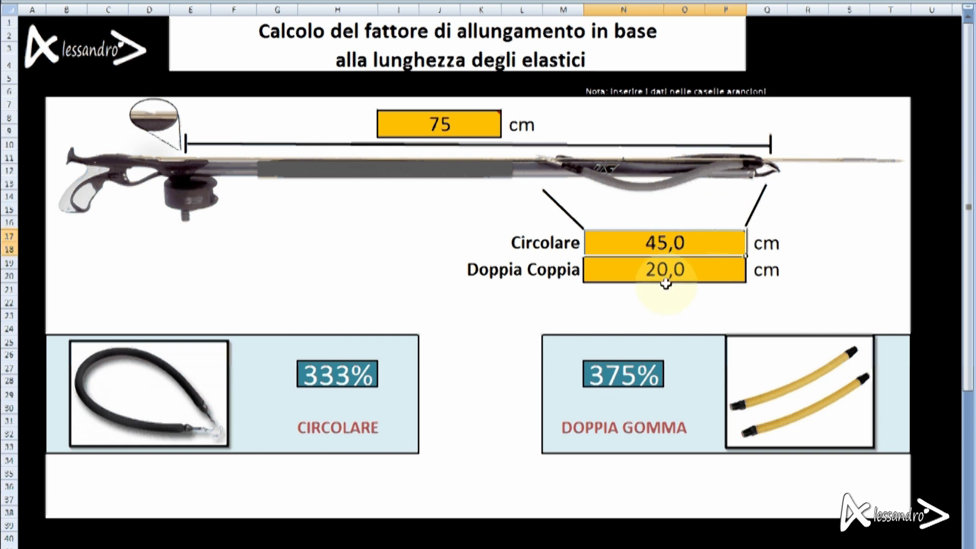
pyautogui.moveTo(636, 240)
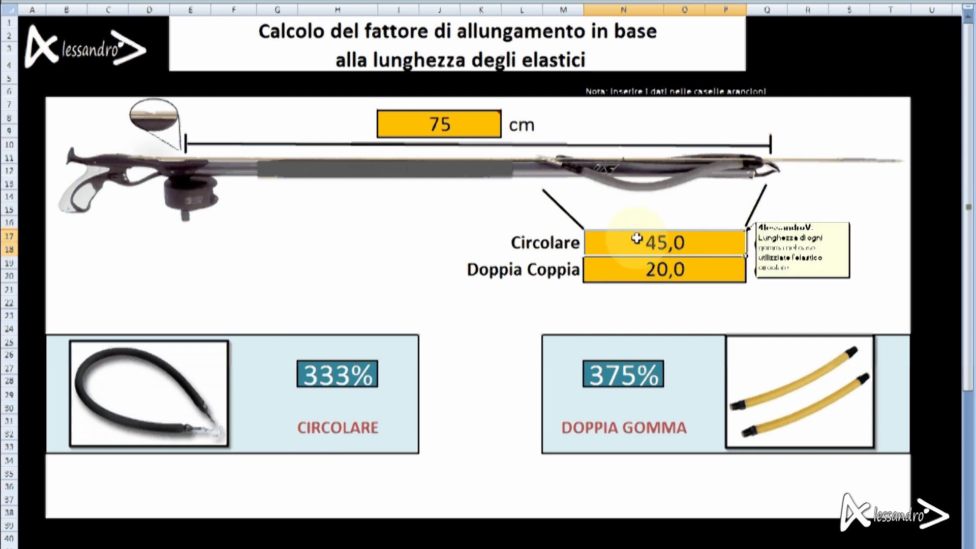
pyautogui.write('55')
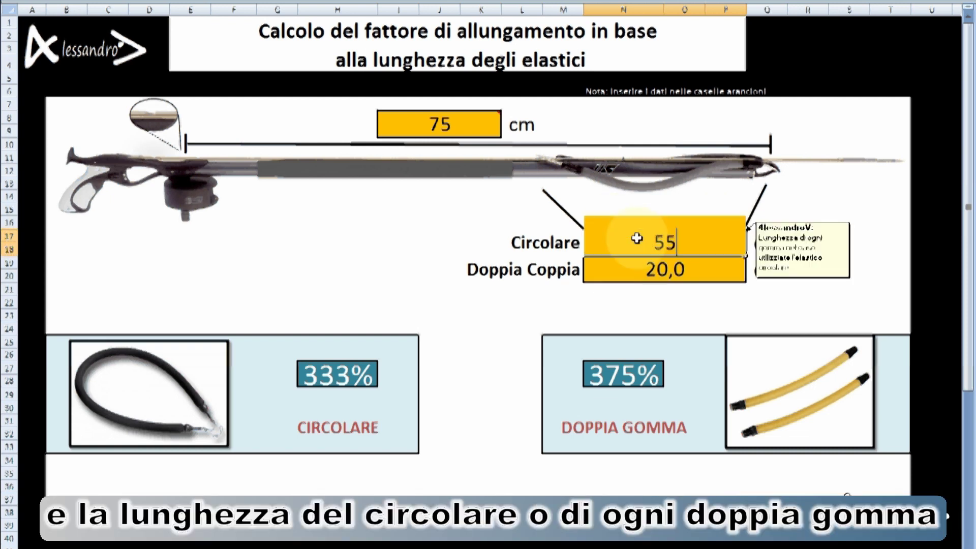
pyautogui.press('Return')
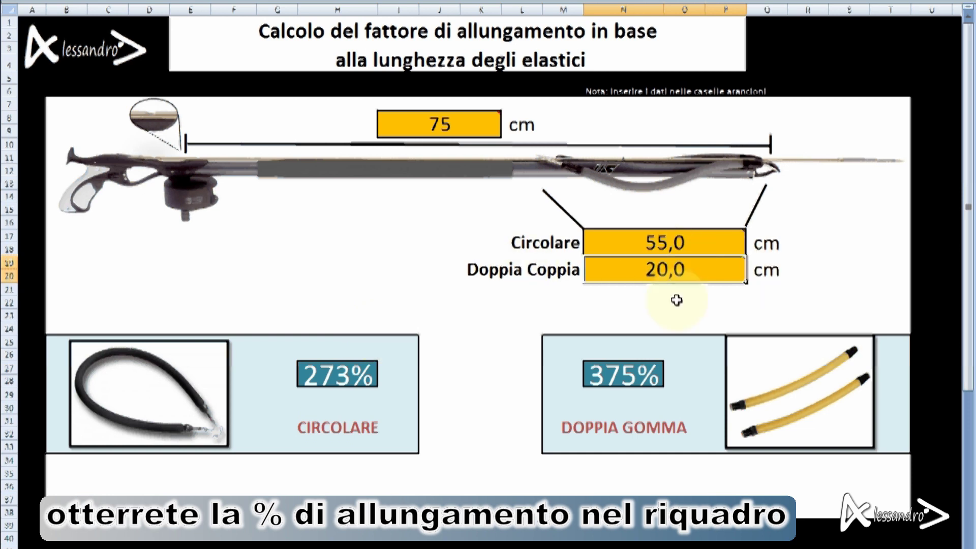
pyautogui.moveTo(617, 271)
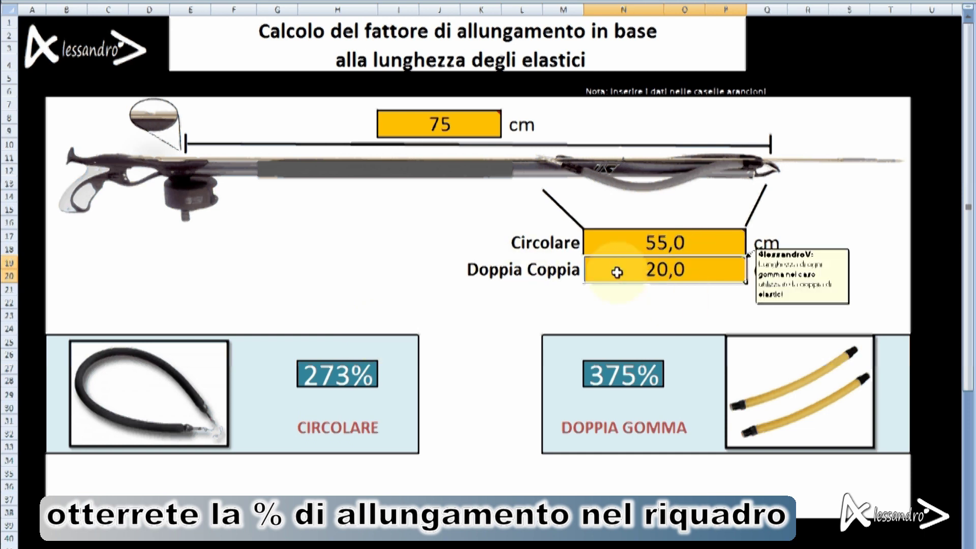
pyautogui.write('30')
pyautogui.press('Up')
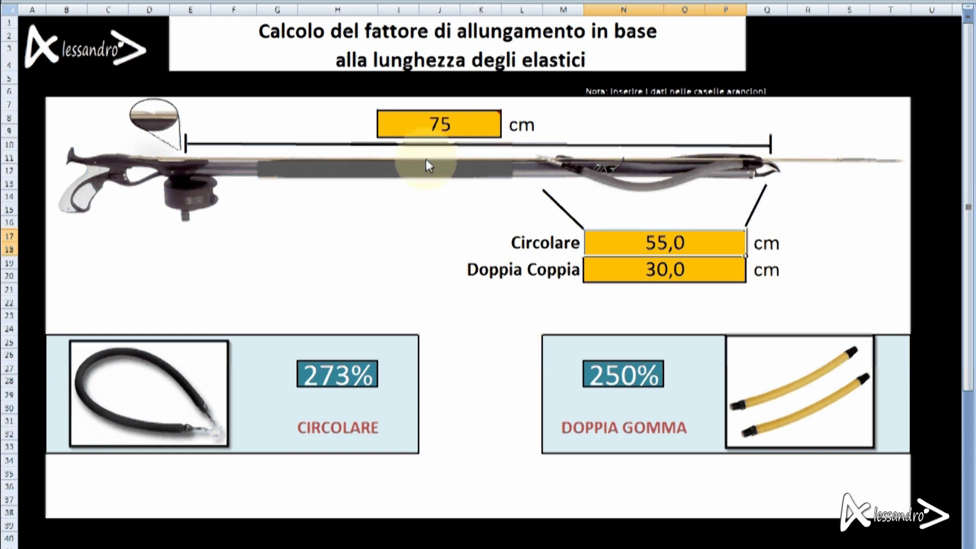
# Set the shaft length to 110 cm, recalculating stretch to 400% circular and 367% double-pair.
pyautogui.click(416, 127)
pyautogui.write('10')
pyautogui.press('Return')
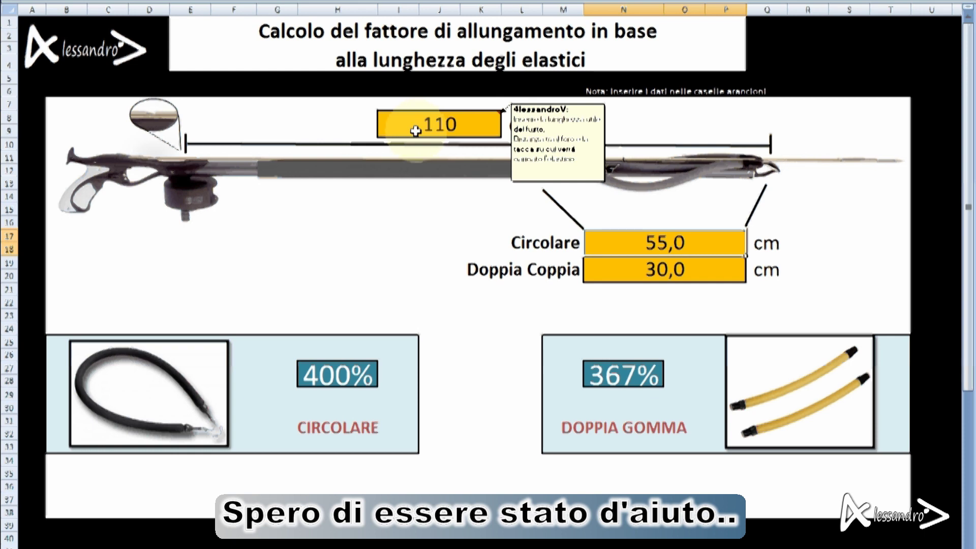